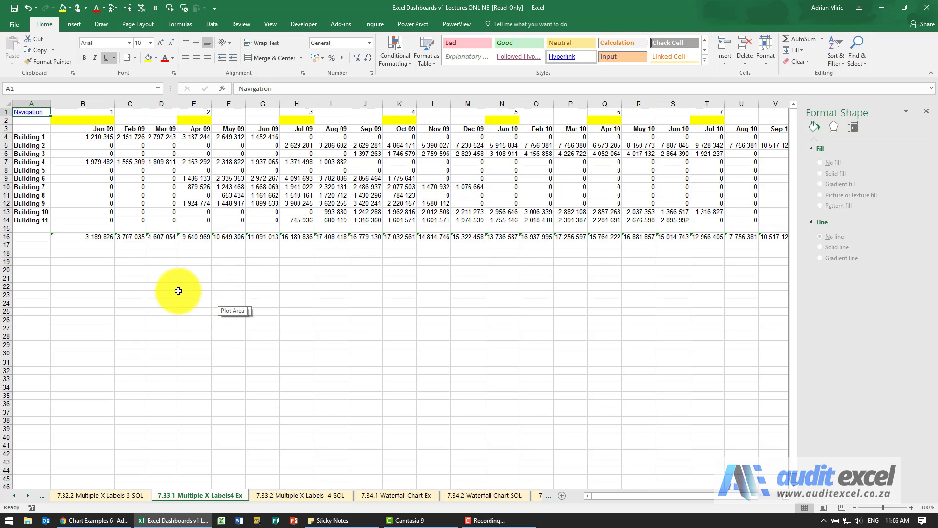
# Select B2 and check the first quarter's total across B16:D16.
pyautogui.click(98, 123)
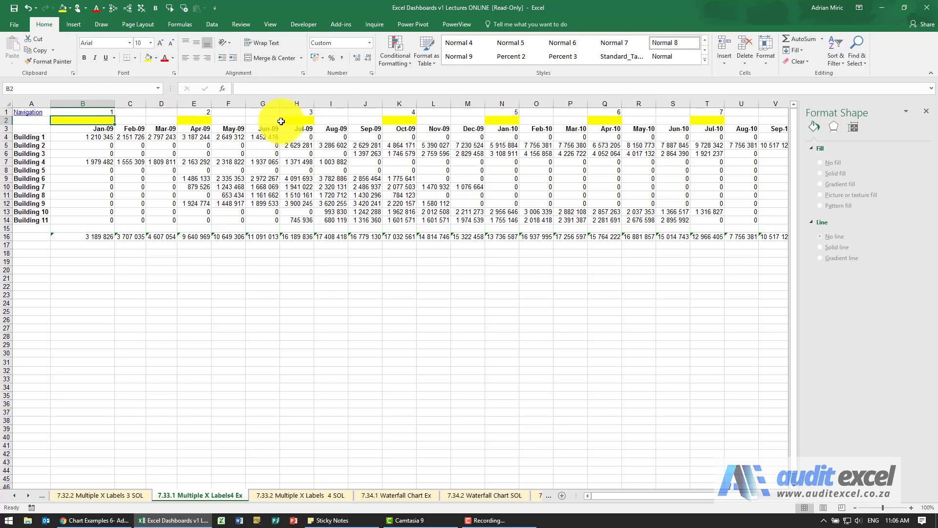
pyautogui.moveTo(100, 236); pyautogui.dragTo(164, 236)
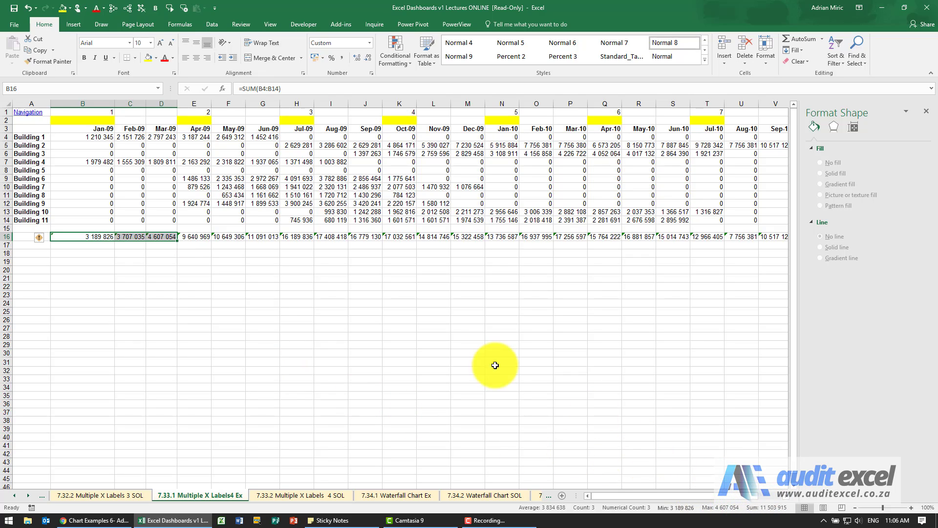
pyautogui.click(101, 120)
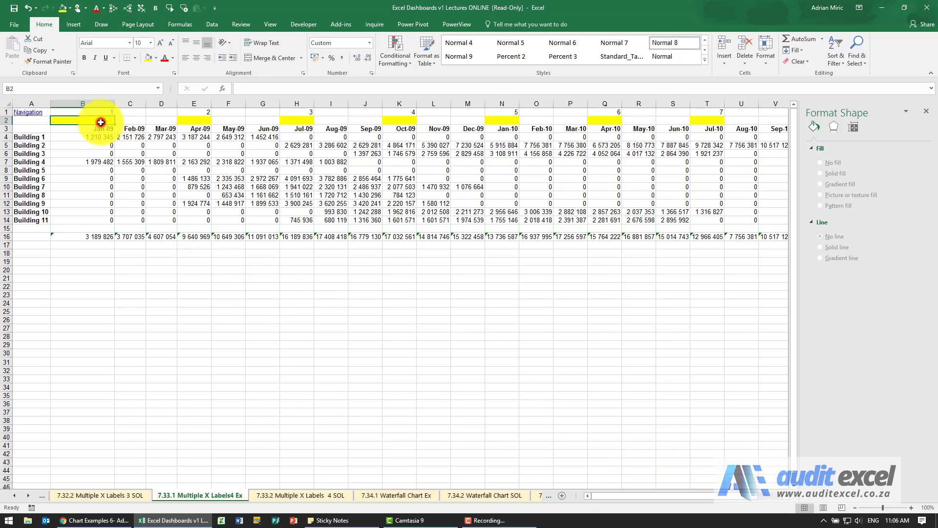
# Insert the CONCATENATE function into B2 from the All functions list.
pyautogui.click(223, 88)
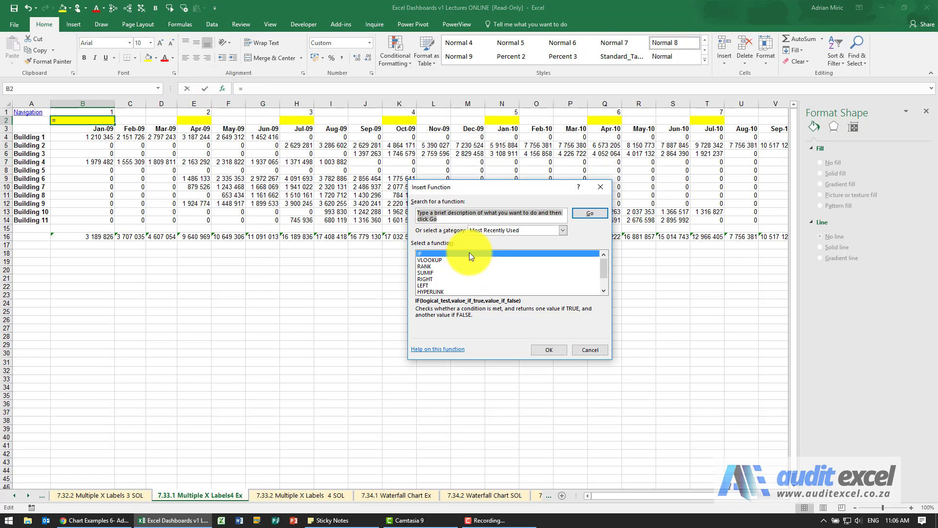
pyautogui.click(479, 231)
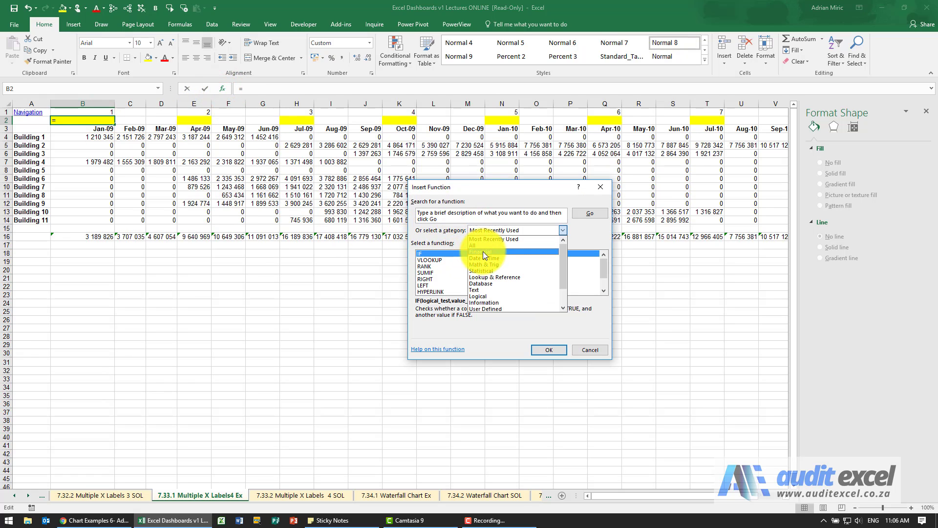
pyautogui.click(482, 246)
pyautogui.press('c')
pyautogui.press('o')
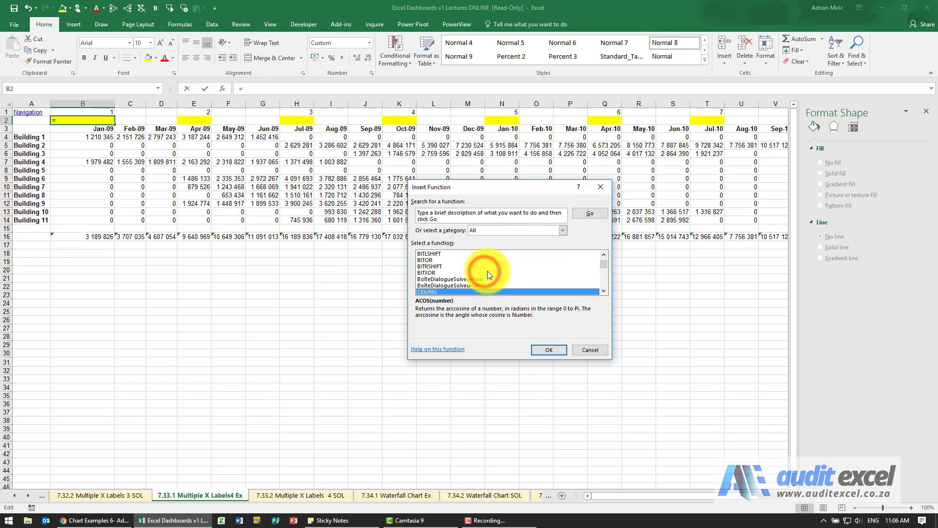
pyautogui.press('Down')
pyautogui.press('Down')
pyautogui.press('Down')
pyautogui.press('Down')
pyautogui.press('Down')
pyautogui.press('Down')
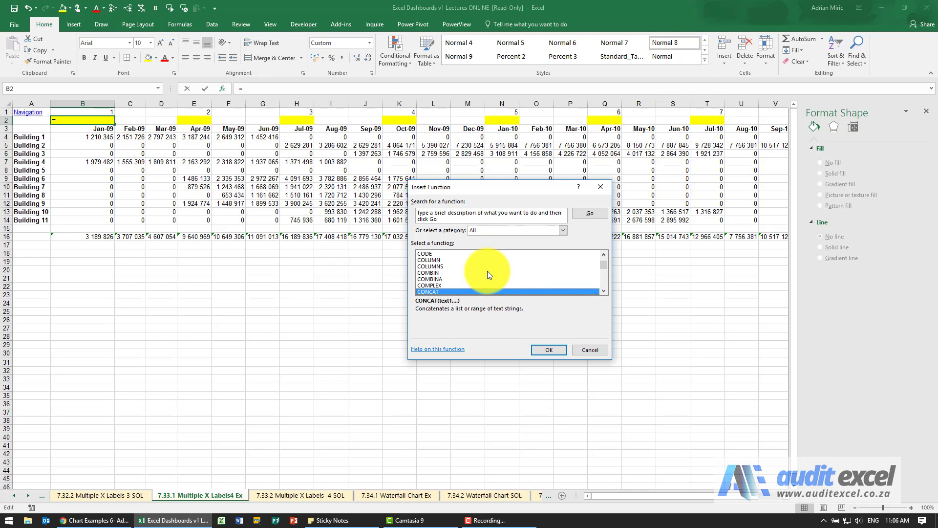
pyautogui.press('Down')
pyautogui.press('Return')
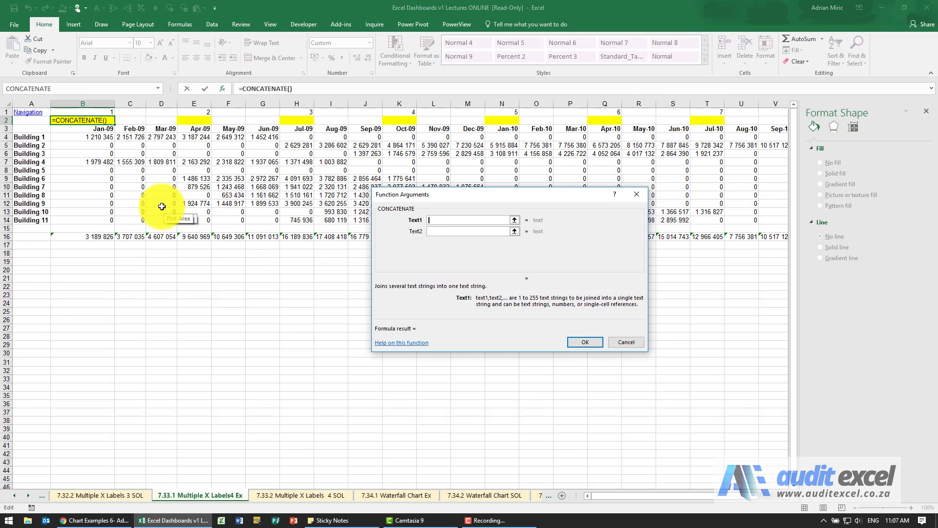
# Fill CONCATENATE's arguments with "Qtr ", B1, "- ", SUM(B16:D16) and " m".
pyautogui.write('"Qtr "')
pyautogui.press('Tab')
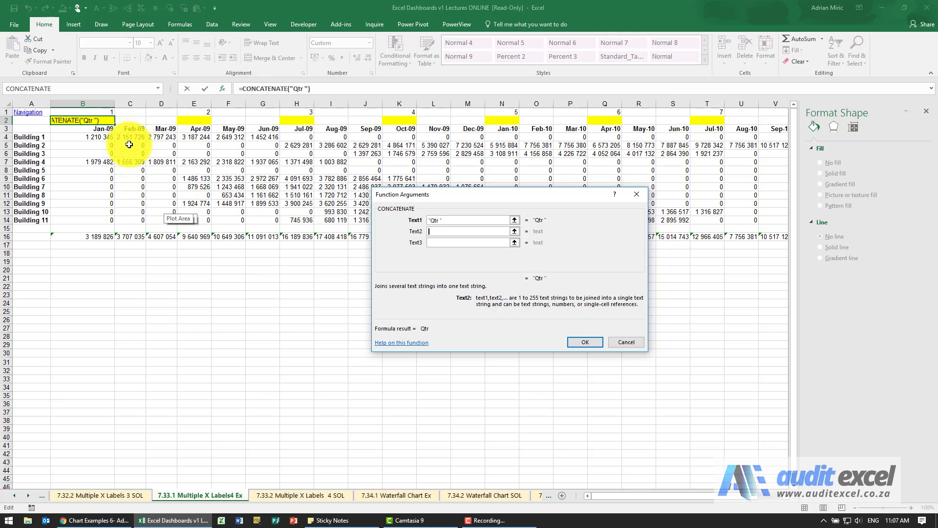
pyautogui.click(108, 112)
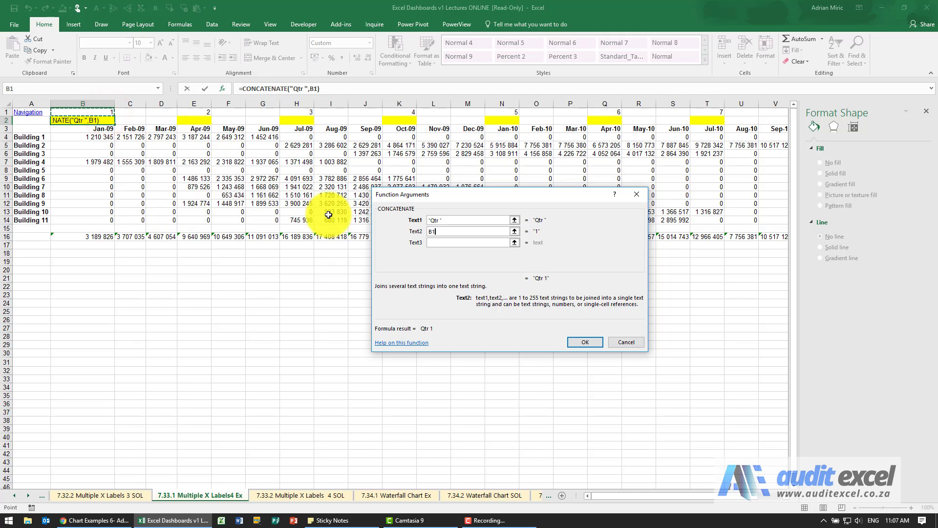
pyautogui.click(443, 242)
pyautogui.write('"')
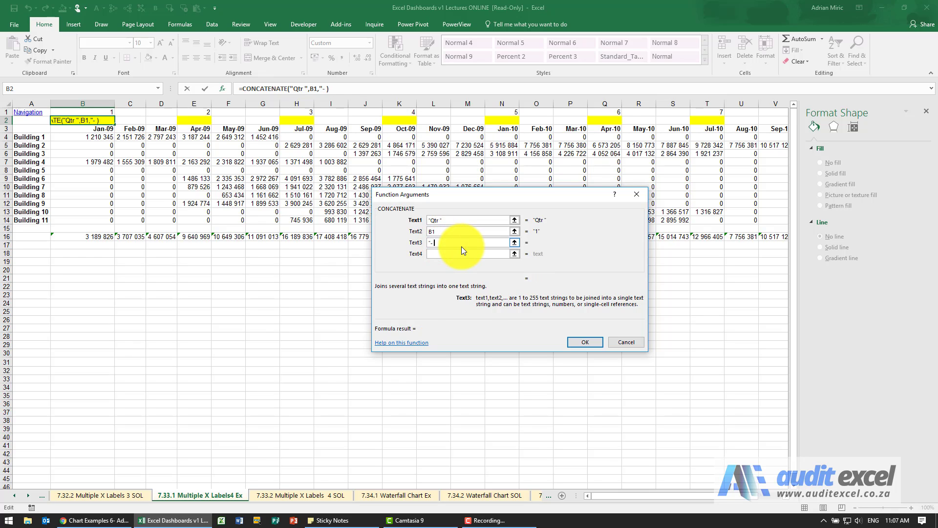
pyautogui.write('- "')
pyautogui.press('Tab')
pyautogui.write('Sum(')
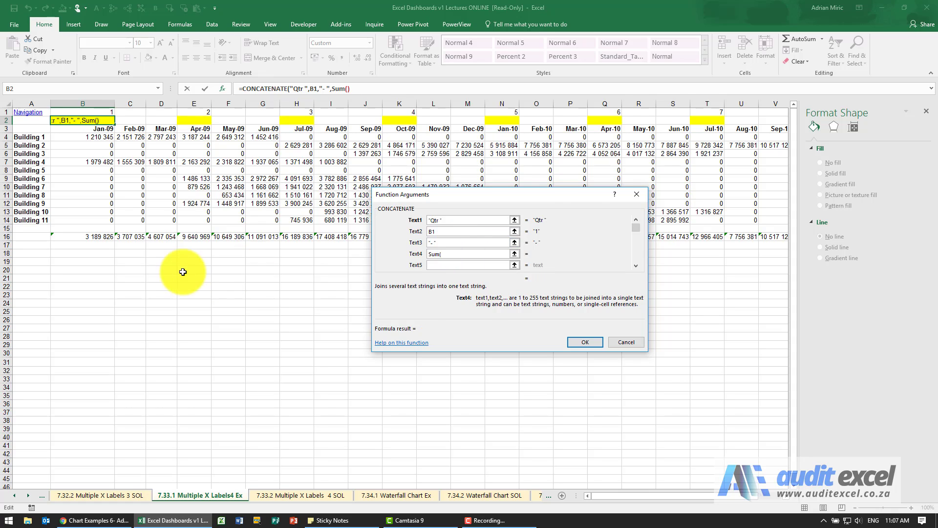
pyautogui.moveTo(101, 238); pyautogui.dragTo(160, 239)
pyautogui.write(')')
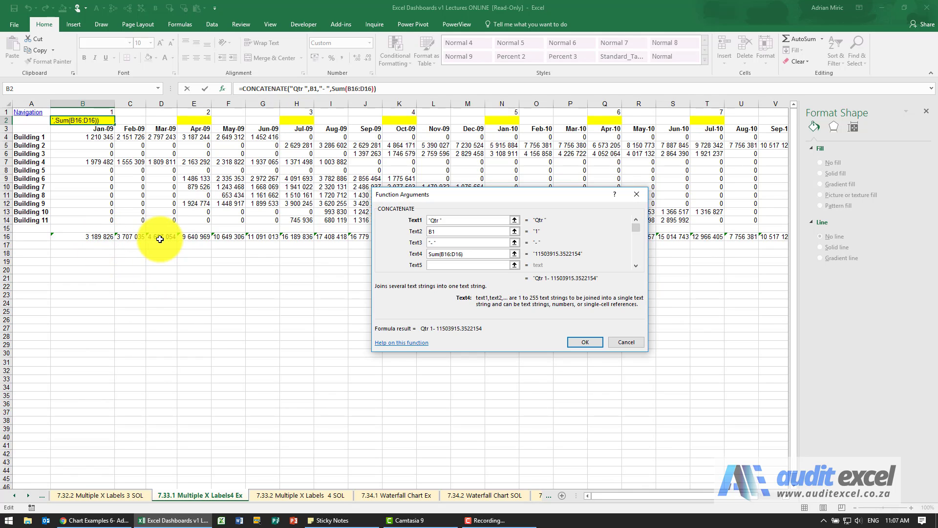
pyautogui.click(433, 265)
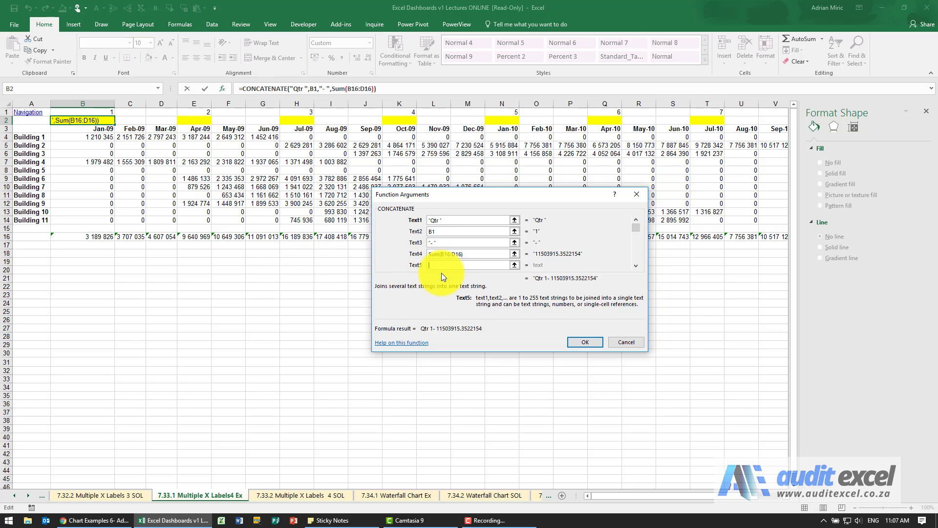
pyautogui.write('" m"')
# Accept the formula, verify the B16:D16 total, and reselect B2 showing Qtr 1- 11503915.3522154 m.
pyautogui.click(581, 339)
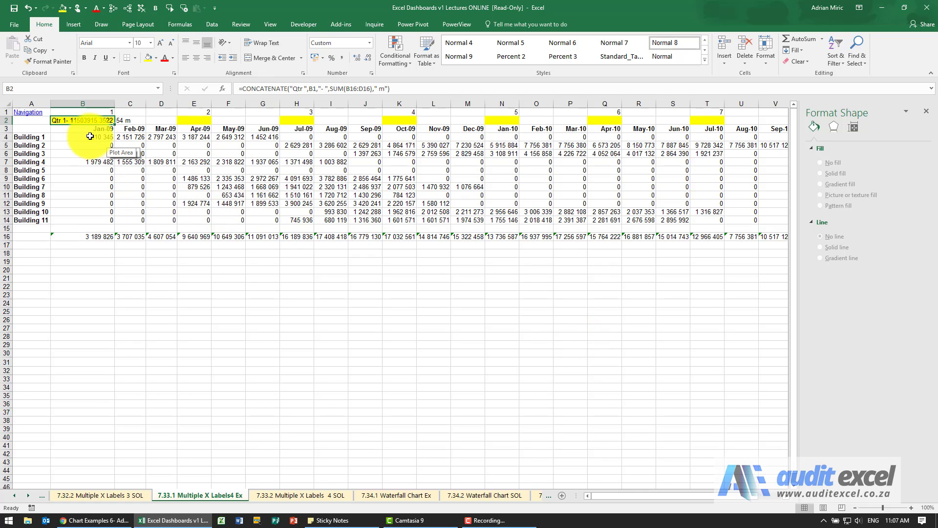
pyautogui.moveTo(73, 236); pyautogui.dragTo(151, 236)
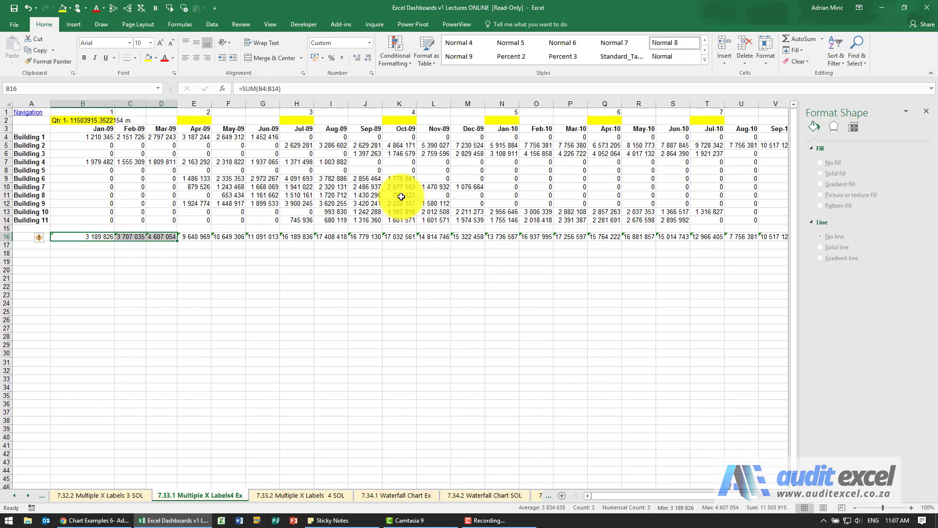
pyautogui.click(95, 121)
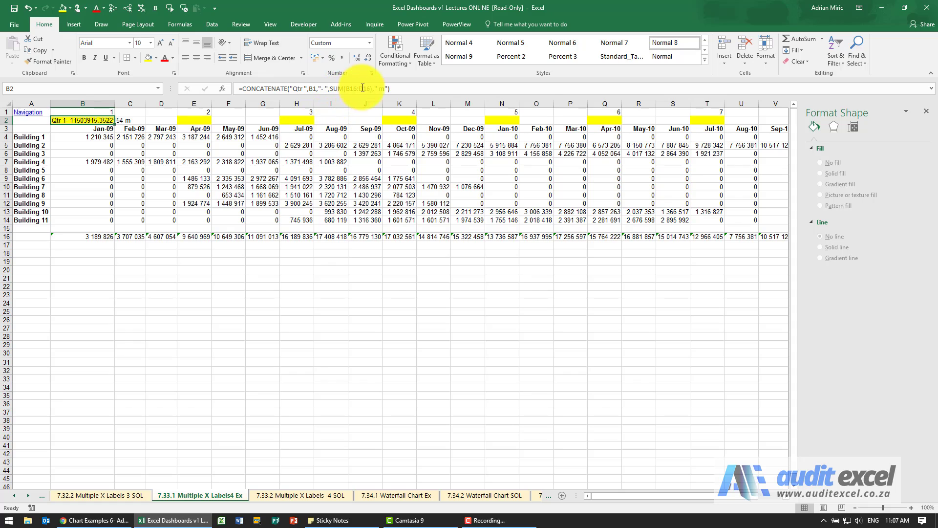
# Wrap SUM(B16:D16) in a TEXT function with format "0.0 " in B2's formula.
pyautogui.click(331, 88)
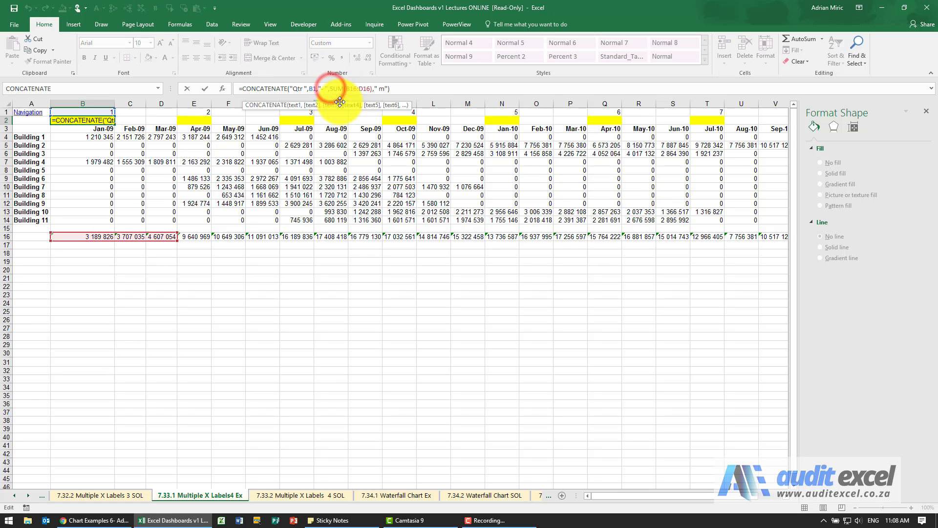
pyautogui.write('text')
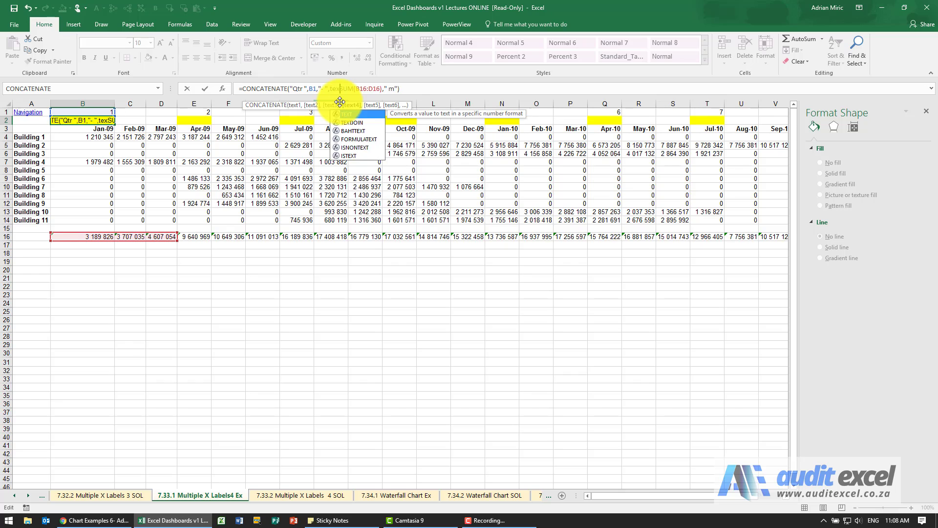
pyautogui.write('(')
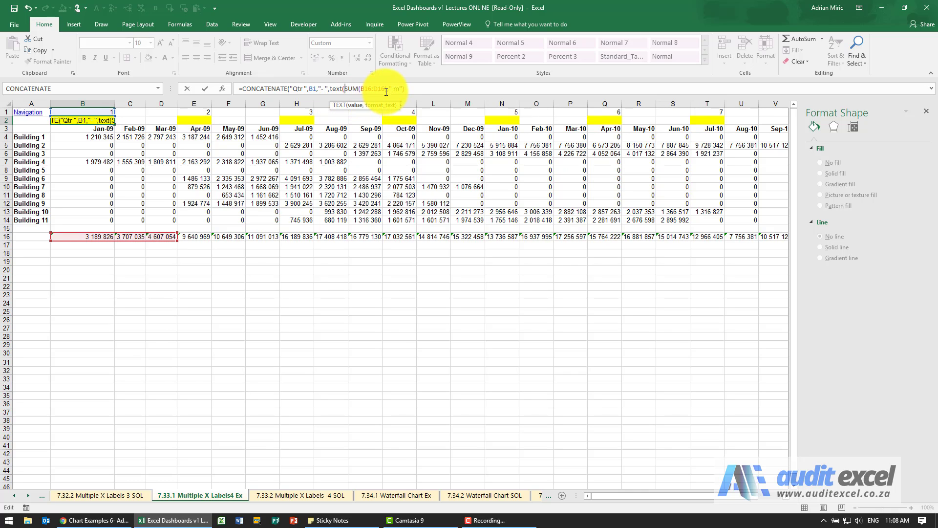
pyautogui.click(387, 89)
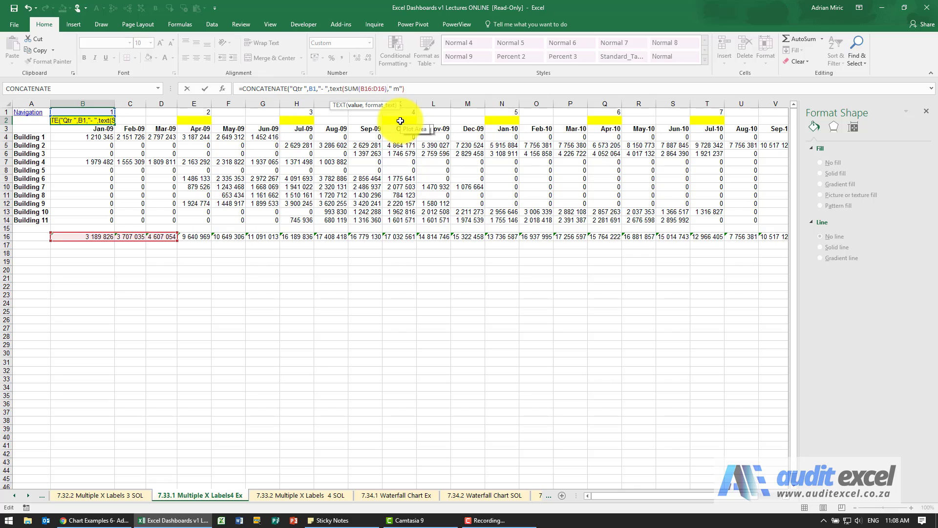
pyautogui.write(',')
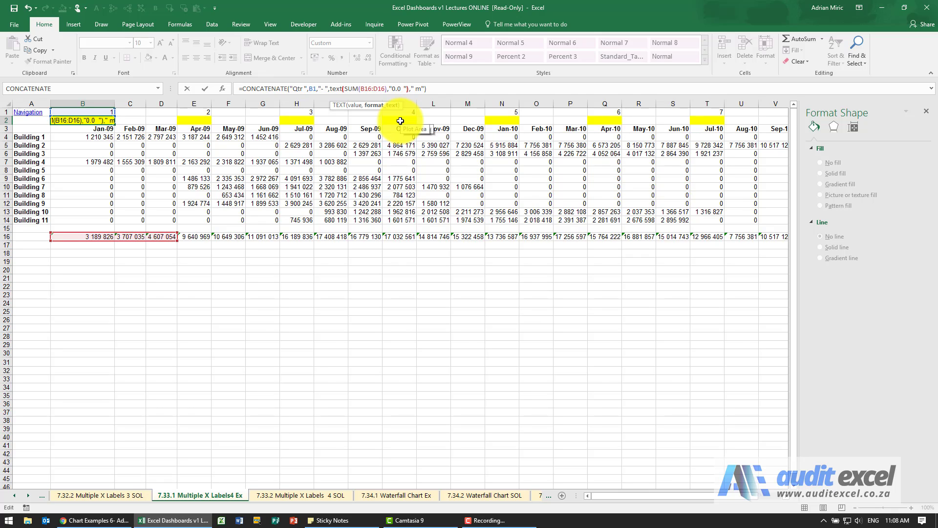
# Commit the B2 label showing Qtr 1- 11.5 m and copy it.
pyautogui.press('Return')
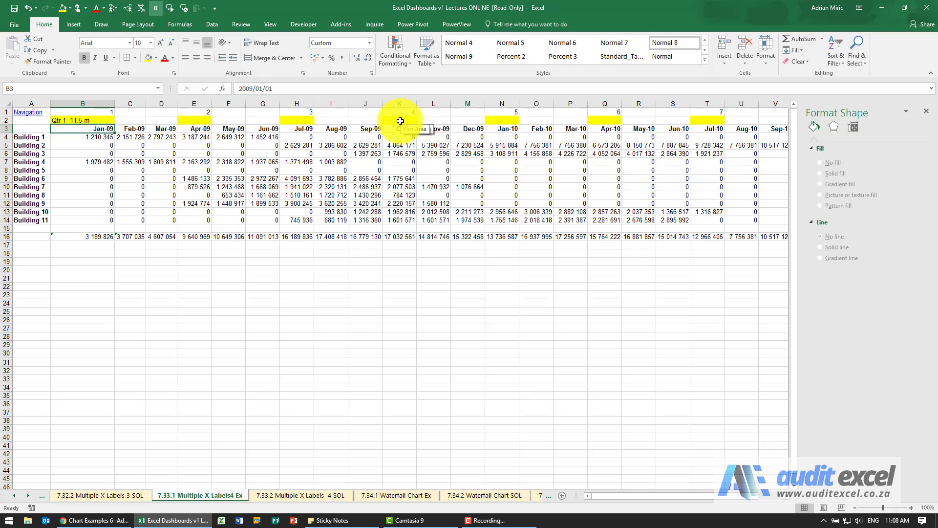
pyautogui.press('Up')
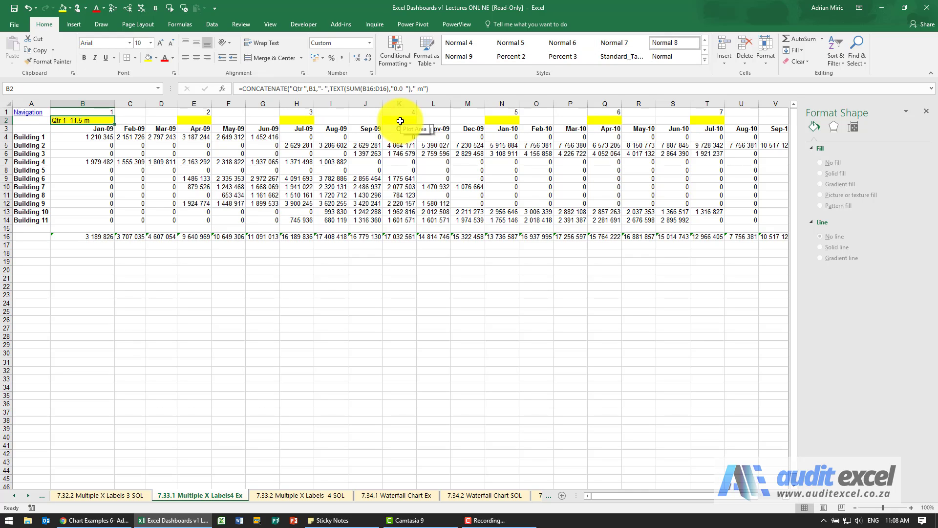
pyautogui.click(93, 120)
pyautogui.hotkey('ctrl', 'c')
# Paste the label formula into E2, H2, K2, N2, Q2, T2 and W2.
pyautogui.click(194, 120)
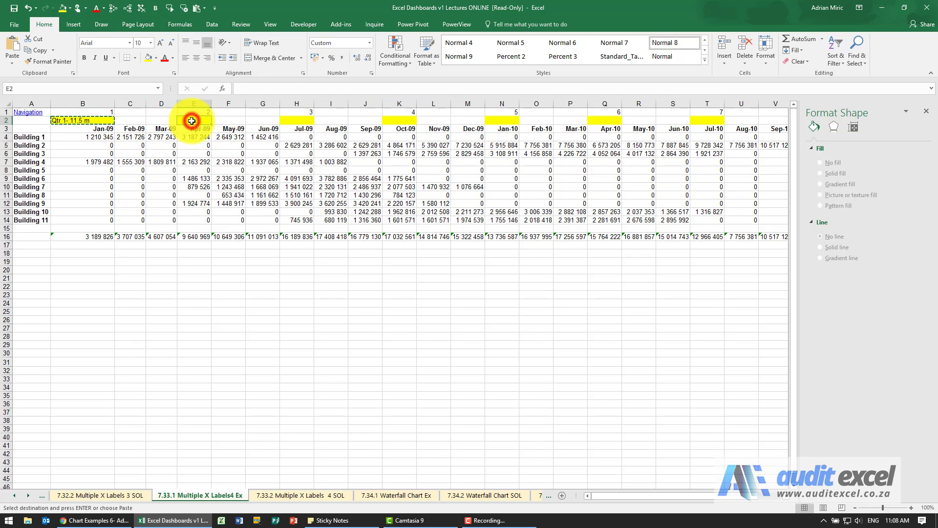
pyautogui.hotkey('ctrl', 'v')
pyautogui.click(294, 120)
pyautogui.hotkey('ctrl', 'v')
pyautogui.click(393, 121)
pyautogui.hotkey('ctrl', 'v')
pyautogui.click(496, 121)
pyautogui.hotkey('ctrl', 'v')
pyautogui.click(609, 121)
pyautogui.hotkey('ctrl', 'v')
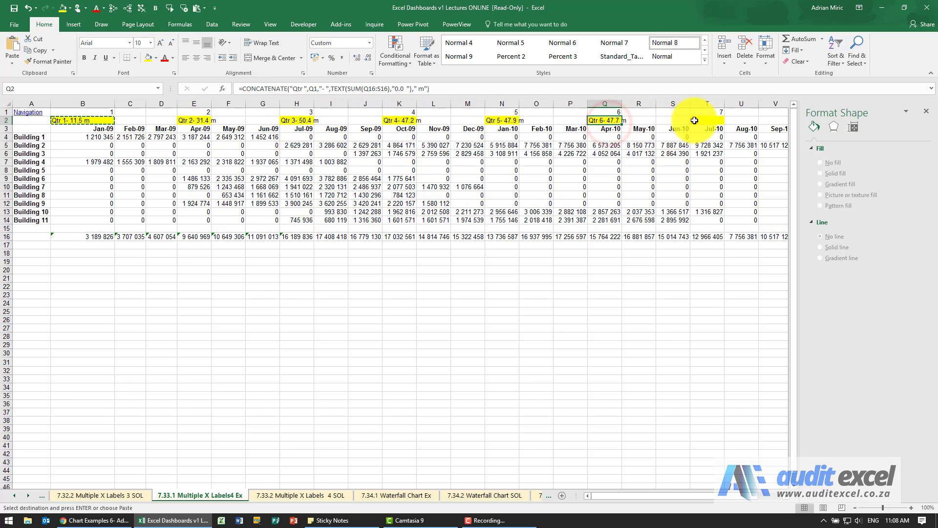
pyautogui.click(694, 120)
pyautogui.hotkey('ctrl', 'v')
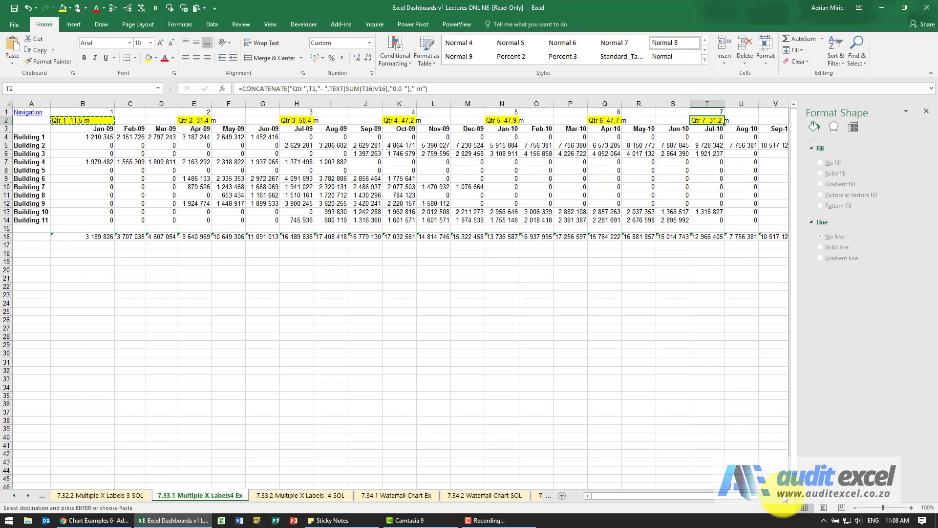
pyautogui.click(783, 494)
pyautogui.click(784, 495)
pyautogui.click(708, 120)
pyautogui.hotkey('ctrl', 'v')
# Check the copied label formula in H2.
pyautogui.moveTo(767, 493); pyautogui.dragTo(683, 494)
pyautogui.click(292, 120)
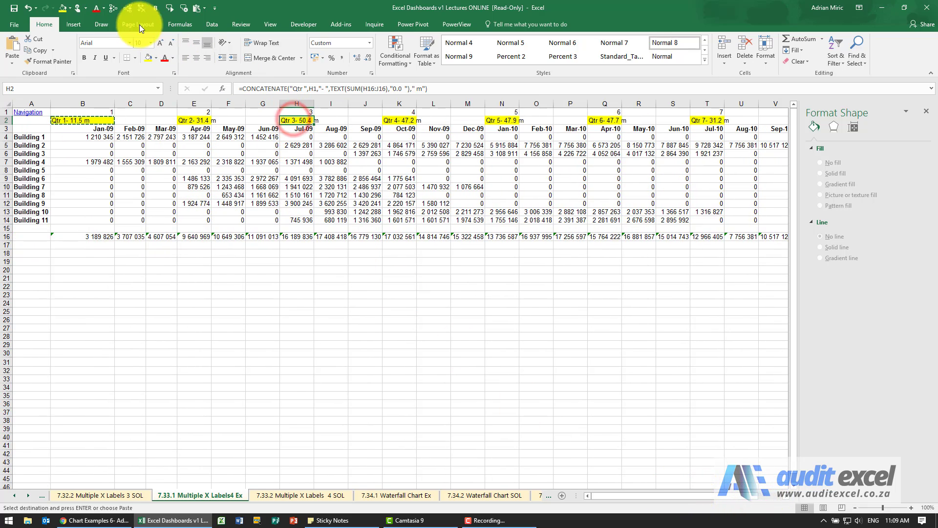
pyautogui.click(288, 211)
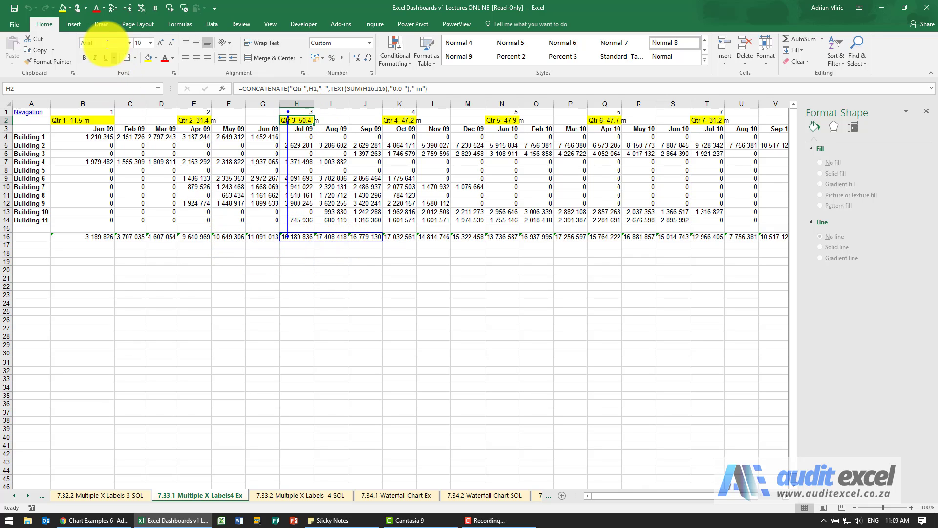
pyautogui.click(136, 10)
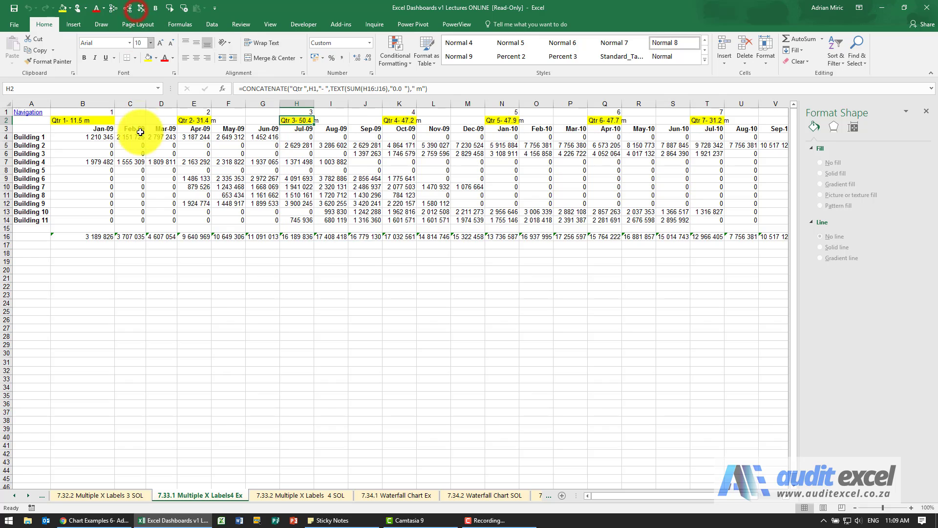
# Select the monthly building data from A3 across all 24 months through Building 11.
pyautogui.click(19, 128)
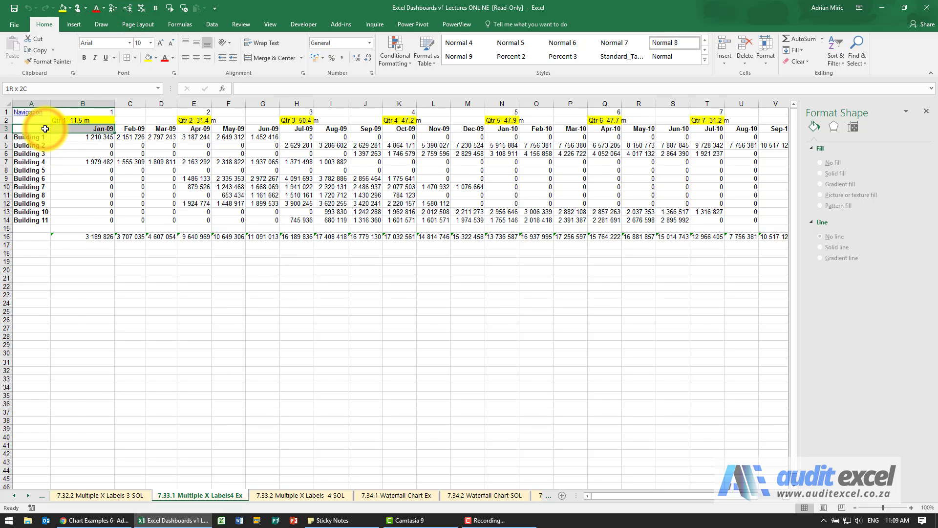
pyautogui.hotkey('ctrl', 'shift', 'Right')
pyautogui.hotkey('ctrl', 'shift', 'Right')
pyautogui.hotkey('ctrl', 'shift', 'Down')
pyautogui.hotkey('ctrl', 'shift', 'Down')
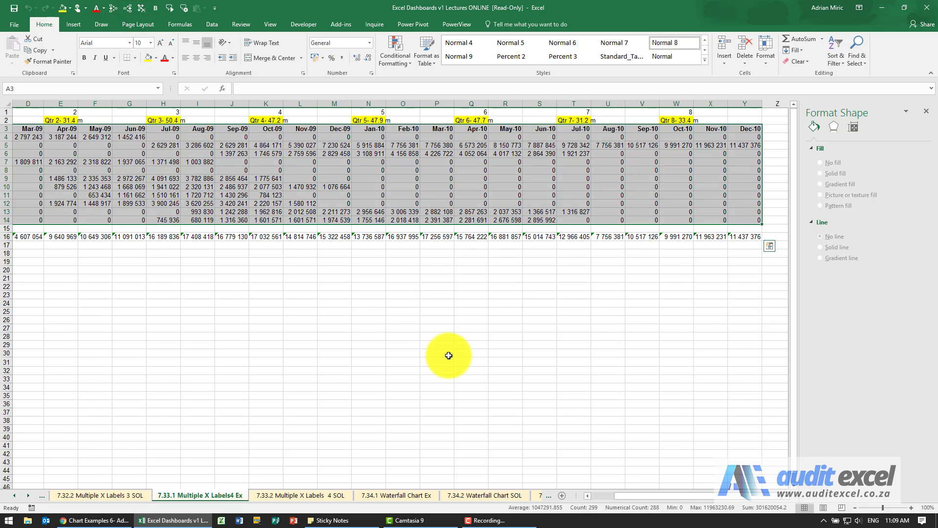
pyautogui.moveTo(634, 497); pyautogui.dragTo(578, 500)
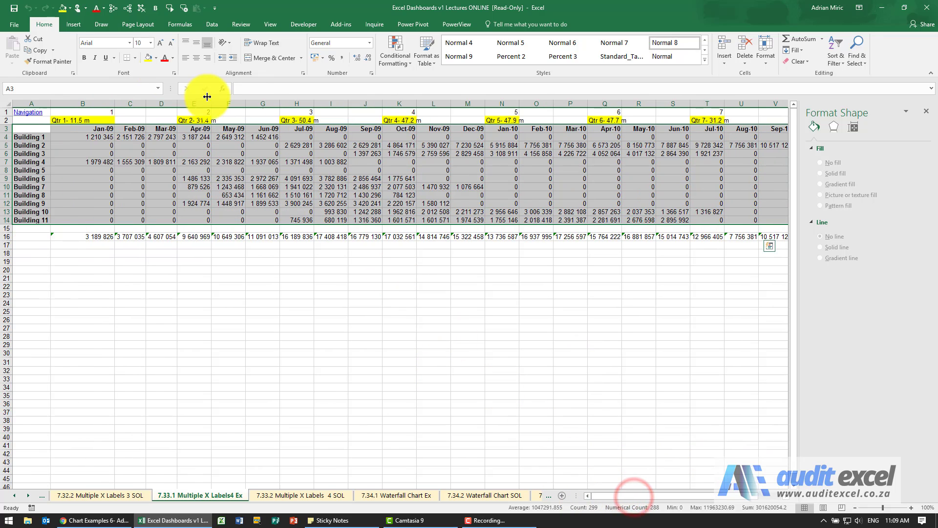
# Insert a stacked area chart, move it below the table at B17 and widen it.
pyautogui.click(73, 25)
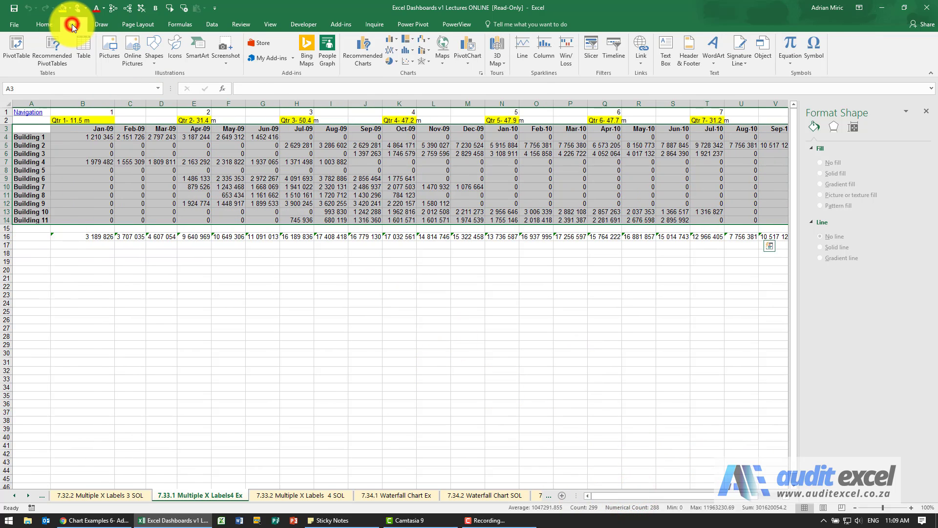
pyautogui.click(394, 52)
pyautogui.click(426, 185)
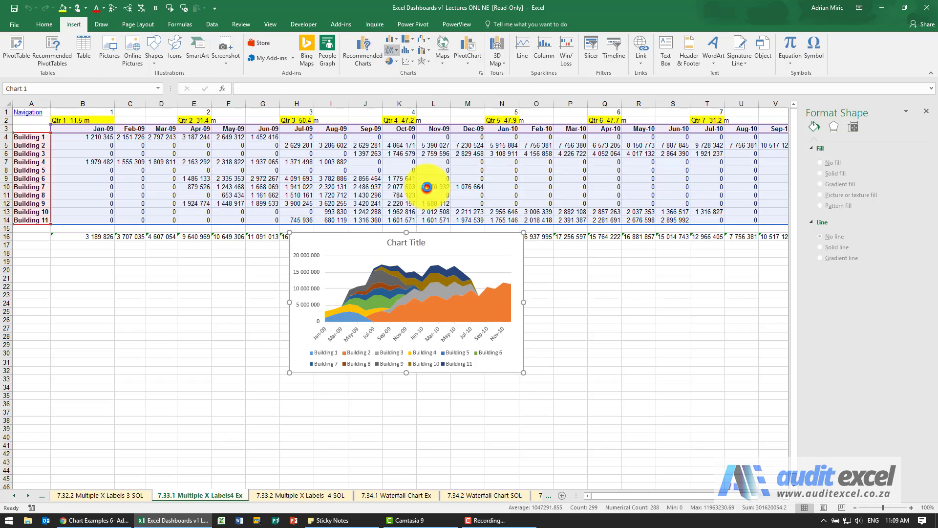
pyautogui.moveTo(349, 242); pyautogui.dragTo(119, 262)
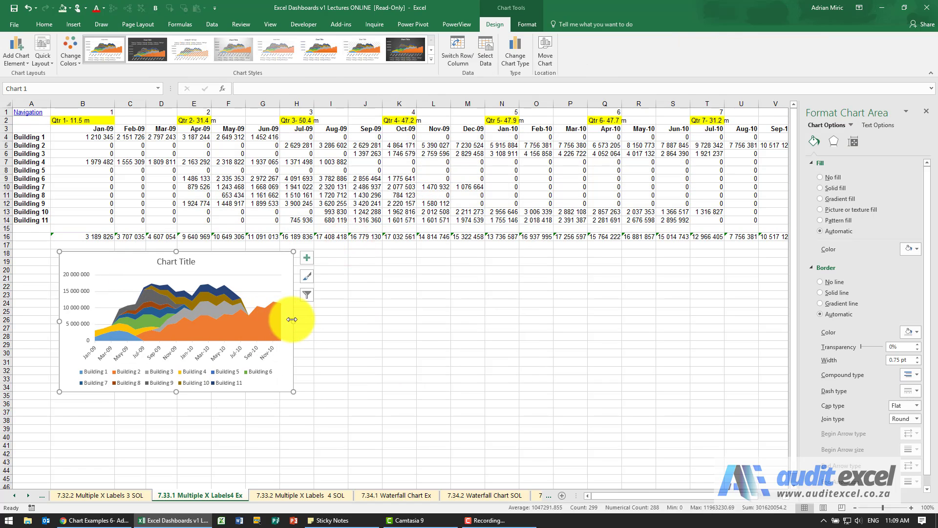
pyautogui.moveTo(294, 320); pyautogui.dragTo(758, 328)
# Set the chart's horizontal axis labels to the quarter and month rows via Select Data.
pyautogui.rightClick(460, 257)
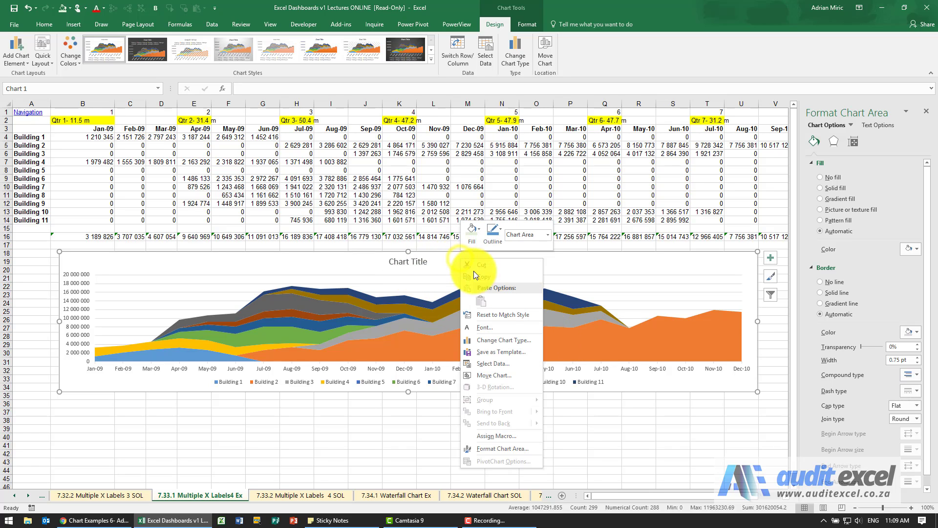
pyautogui.click(509, 363)
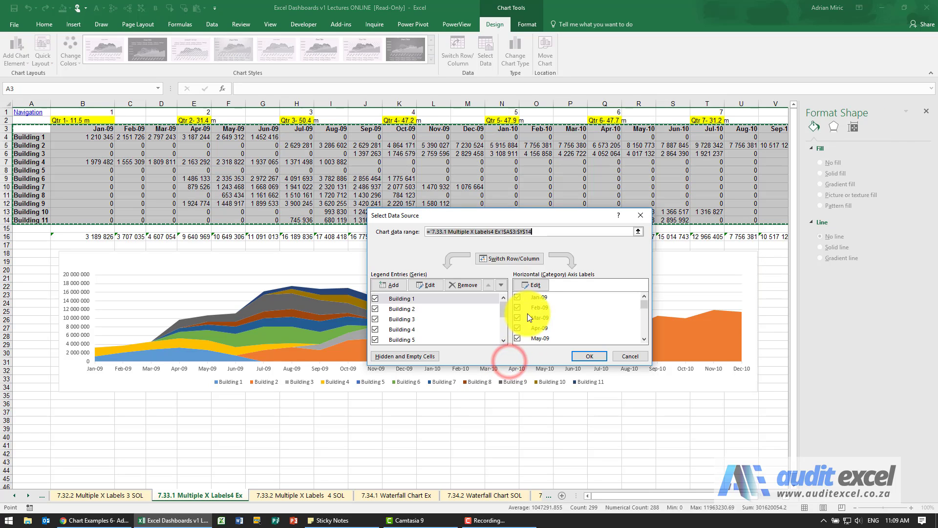
pyautogui.click(531, 286)
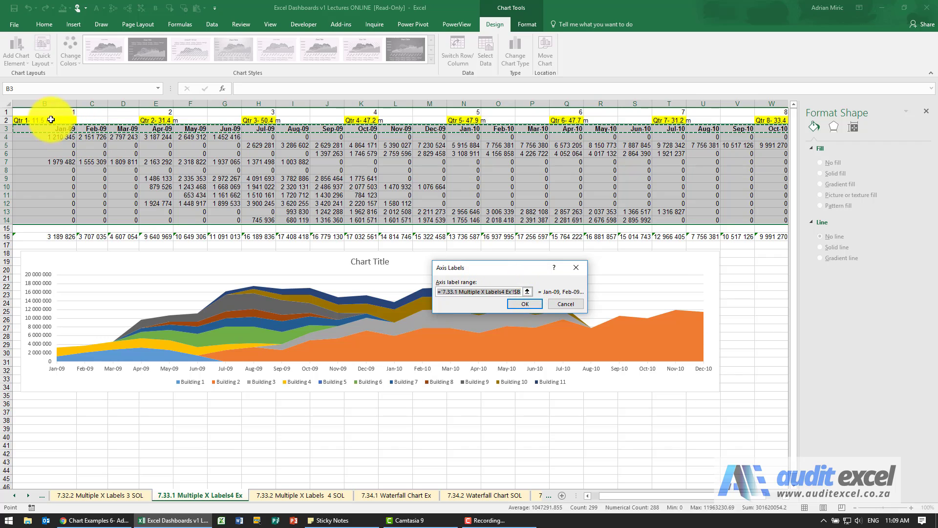
pyautogui.moveTo(57, 118); pyautogui.dragTo(718, 130)
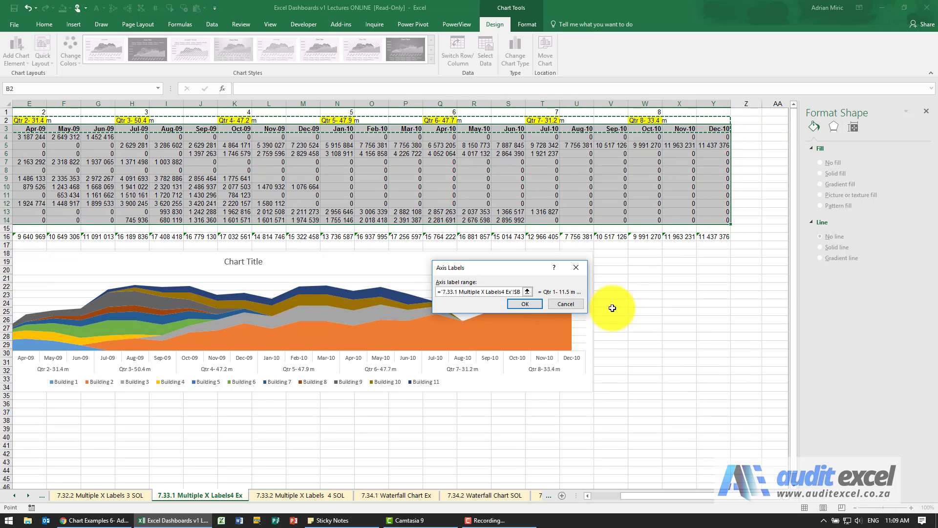
pyautogui.click(531, 306)
pyautogui.click(591, 356)
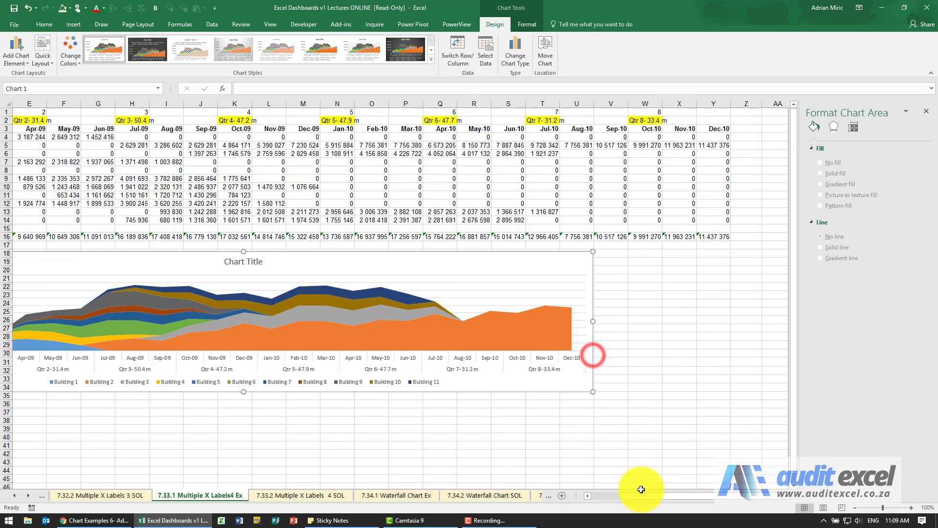
pyautogui.moveTo(642, 497); pyautogui.dragTo(592, 495)
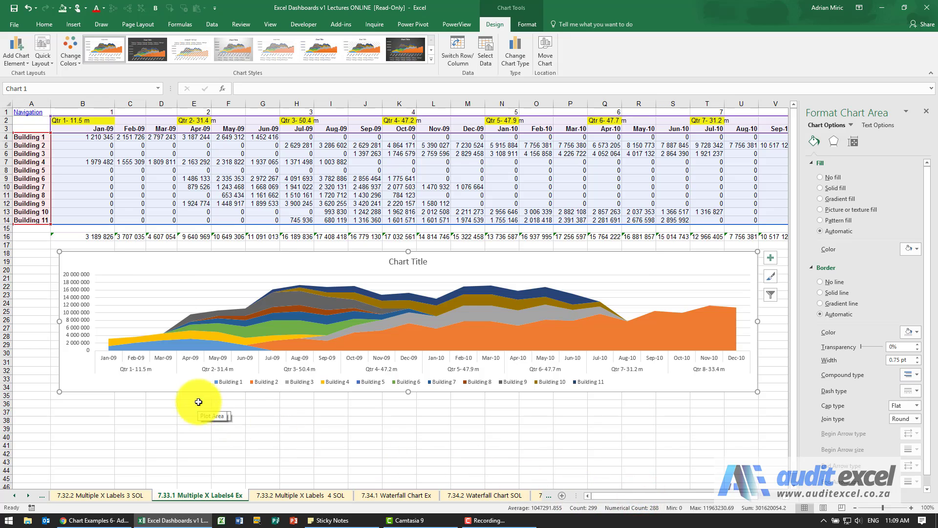